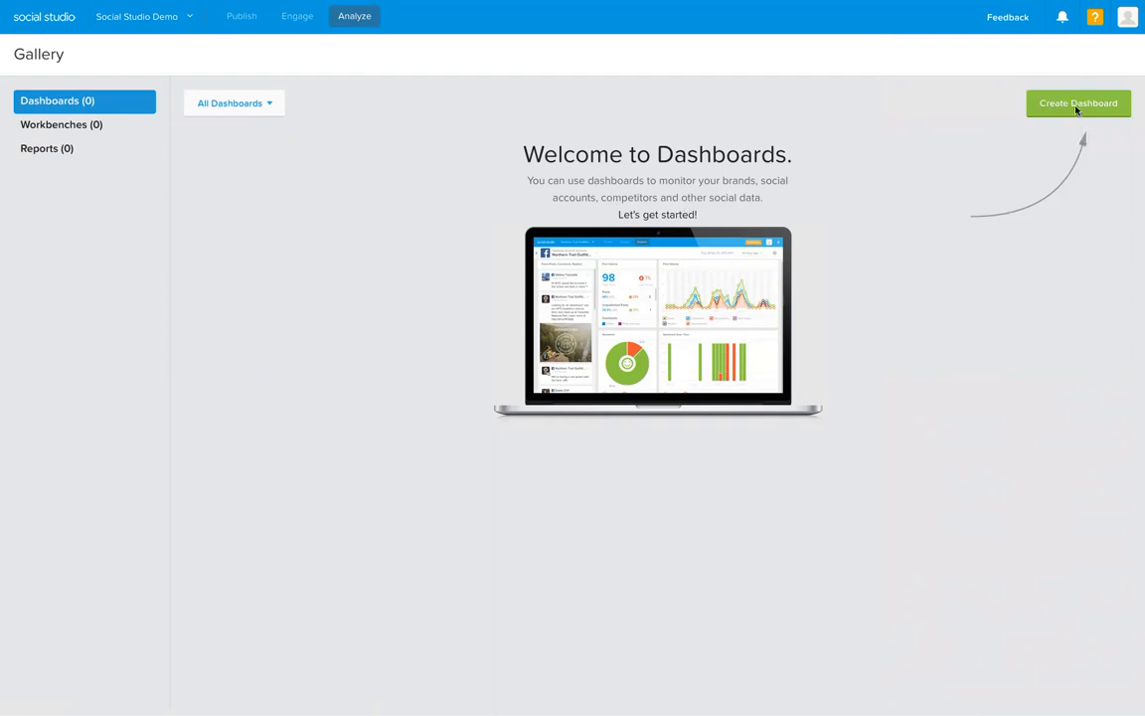
Start a Social Listening Summary dashboard with a new topic profile, skipping the initial keyword group setup
{"action": "left_click", "coordinate": [1080, 106]}
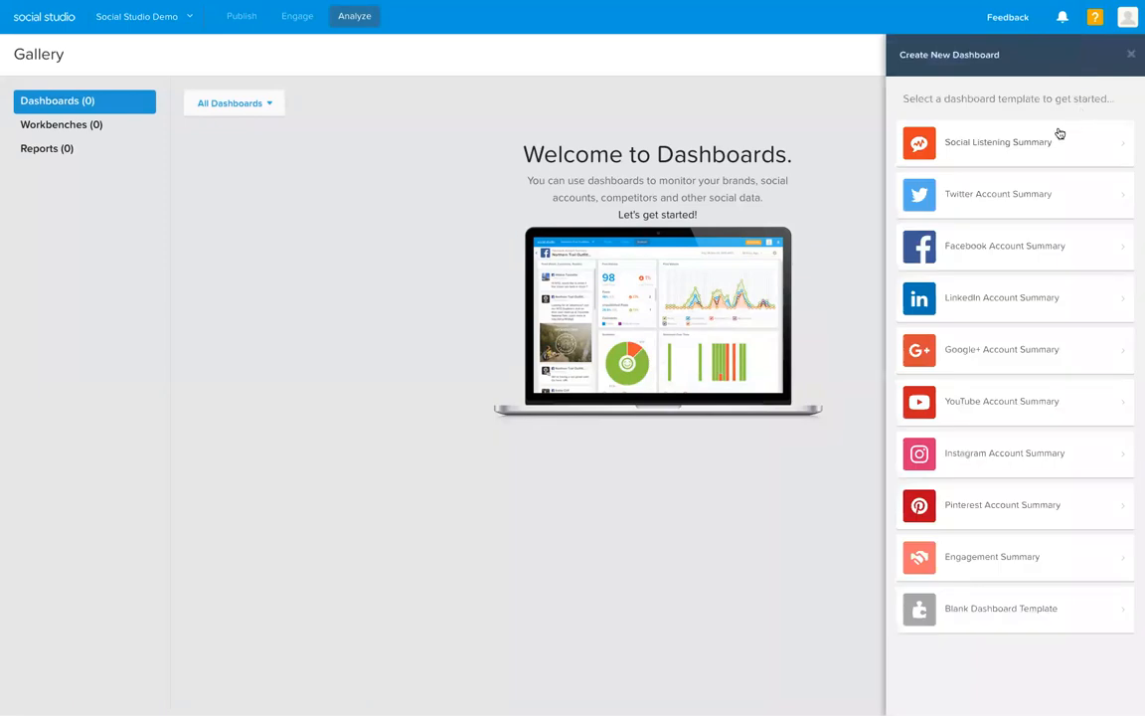
{"action": "left_click", "coordinate": [972, 144]}
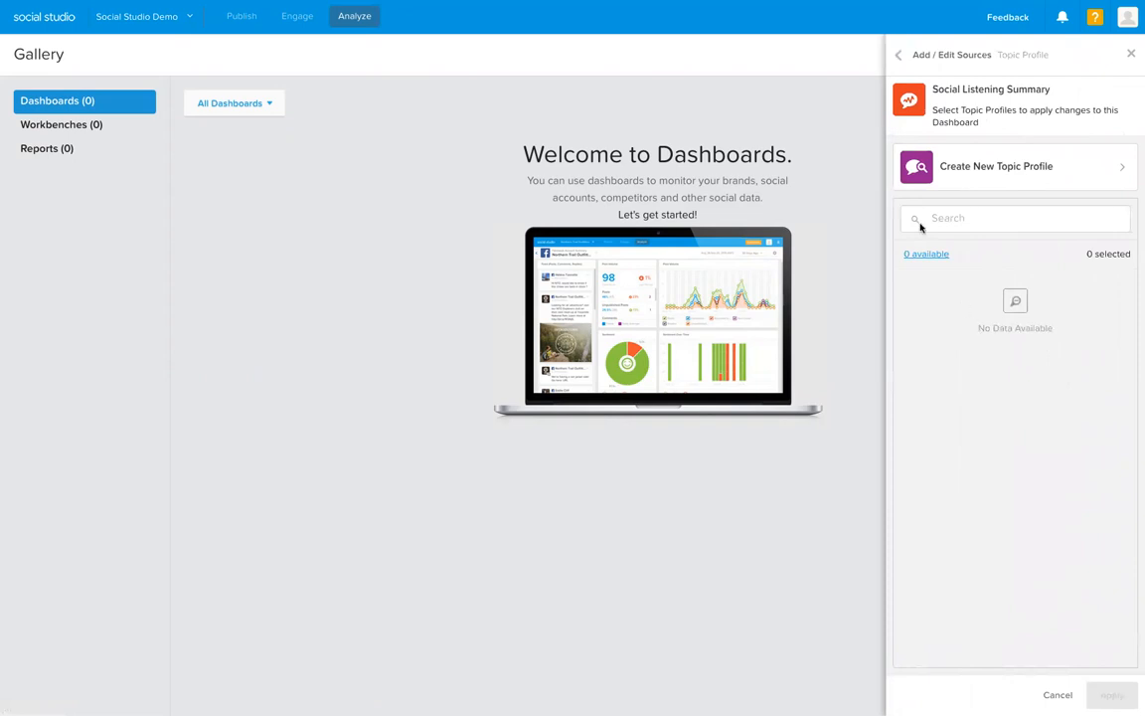
{"action": "left_click", "coordinate": [1000, 171]}
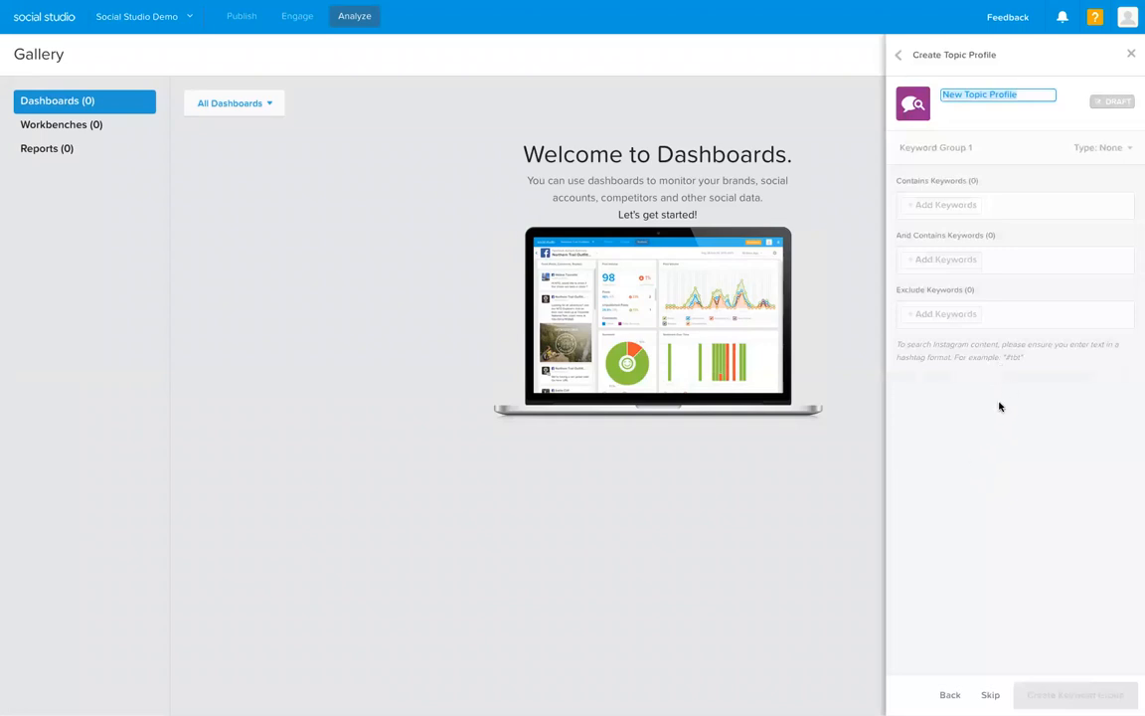
{"action": "left_click", "coordinate": [988, 694]}
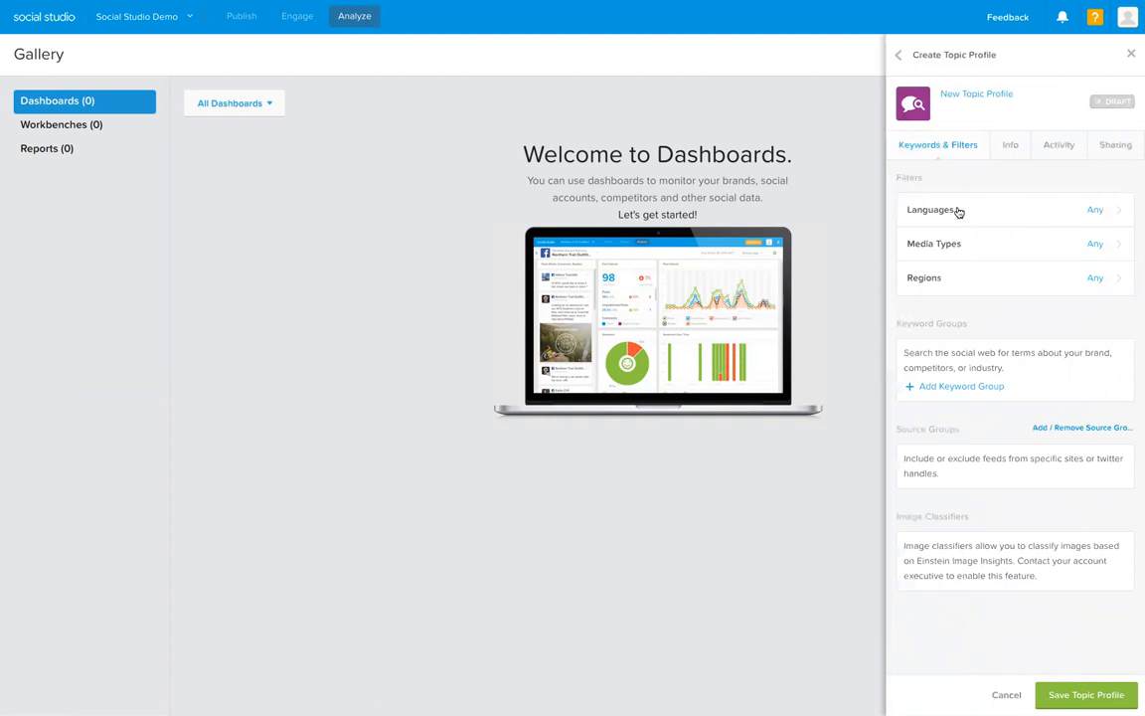
Limit the topic profile's languages filter to English only and save the filter
{"action": "double_click", "coordinate": [899, 177]}
{"action": "left_click", "coordinate": [974, 186]}
{"action": "left_click", "coordinate": [1002, 214]}
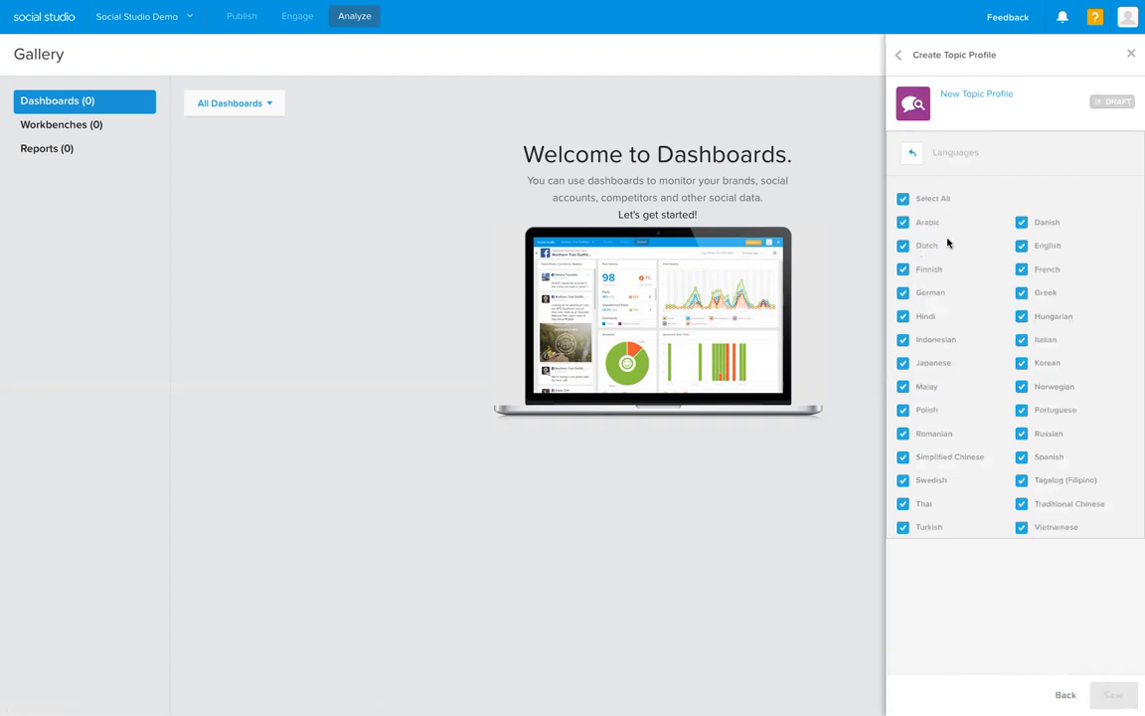
{"action": "left_click", "coordinate": [903, 199]}
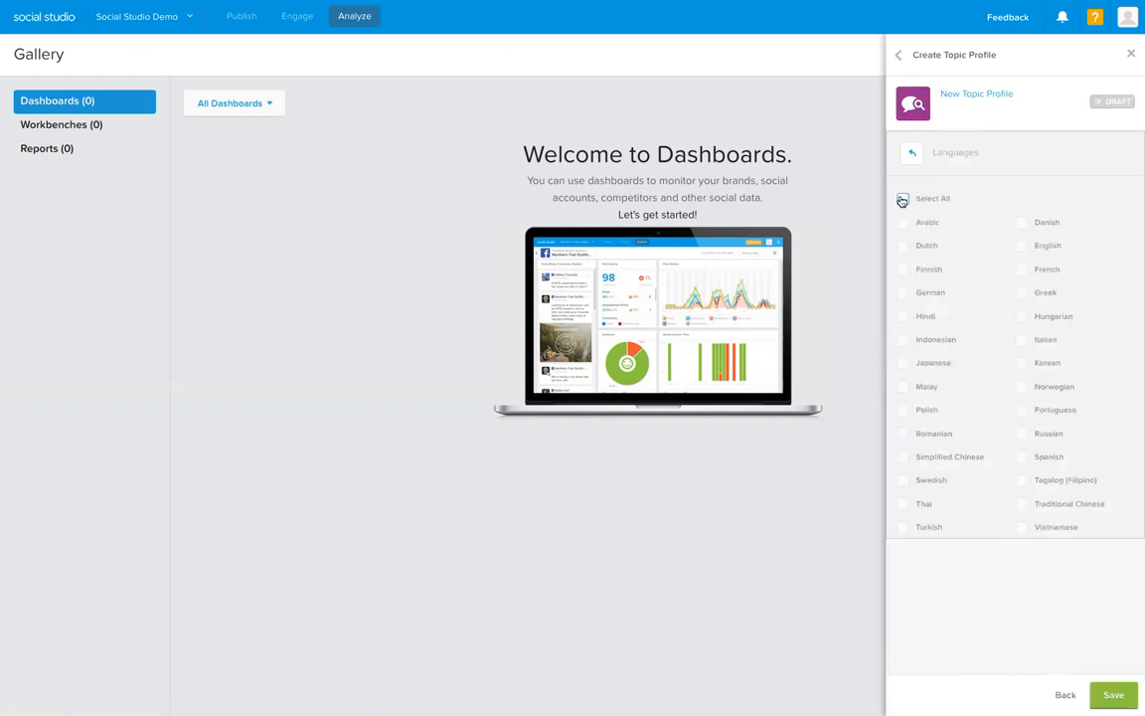
{"action": "left_click", "coordinate": [1022, 245]}
{"action": "left_click", "coordinate": [1113, 695]}
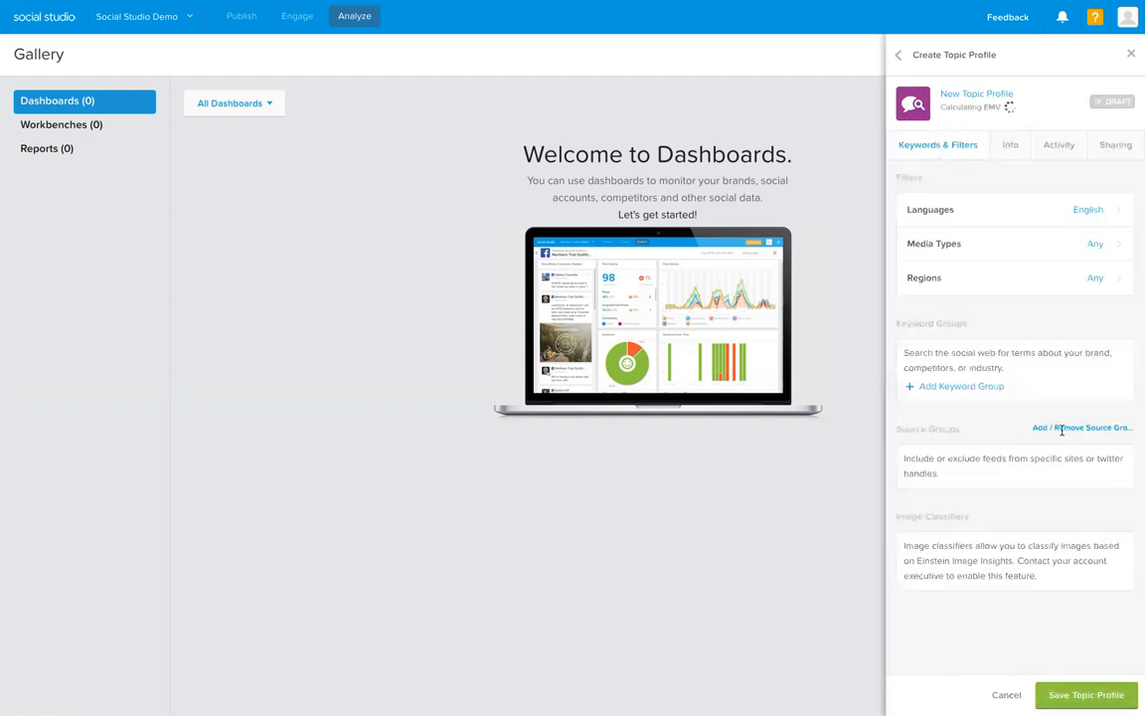
Clear the media types filter to try individual types, reselect all media types and save the filter
{"action": "left_click", "coordinate": [961, 245]}
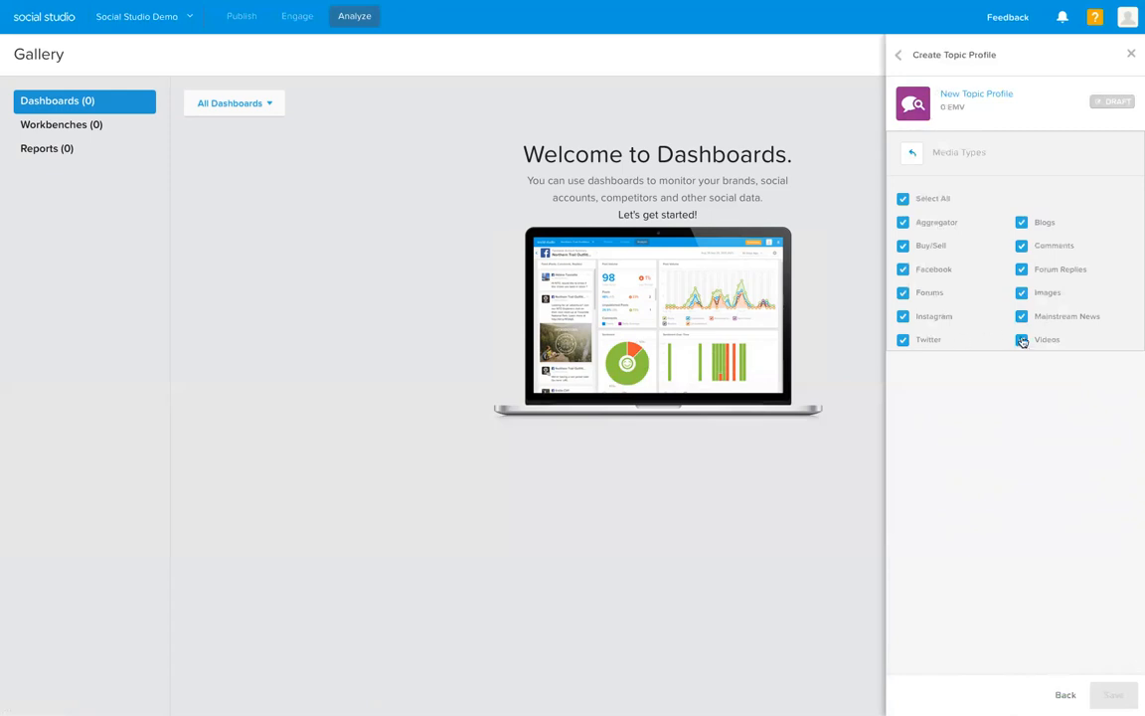
{"action": "left_click", "coordinate": [900, 200]}
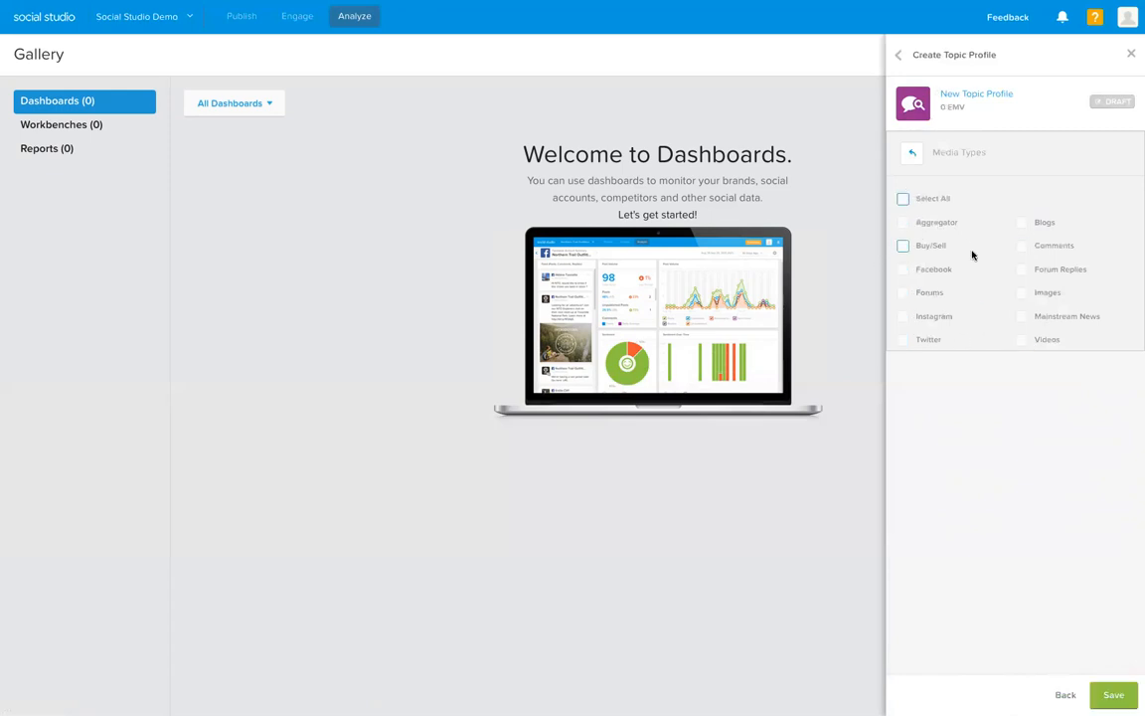
{"action": "left_click", "coordinate": [902, 269]}
{"action": "left_click", "coordinate": [903, 339]}
{"action": "left_click", "coordinate": [1022, 245]}
{"action": "left_click", "coordinate": [903, 199]}
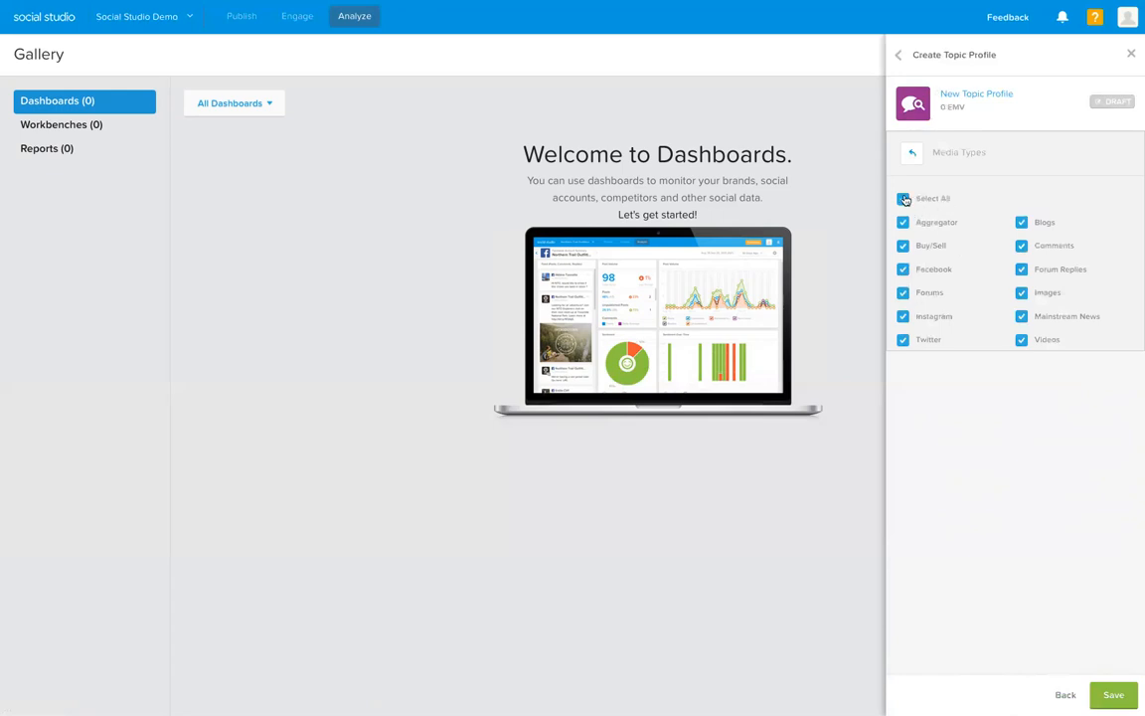
{"action": "left_click", "coordinate": [1113, 694]}
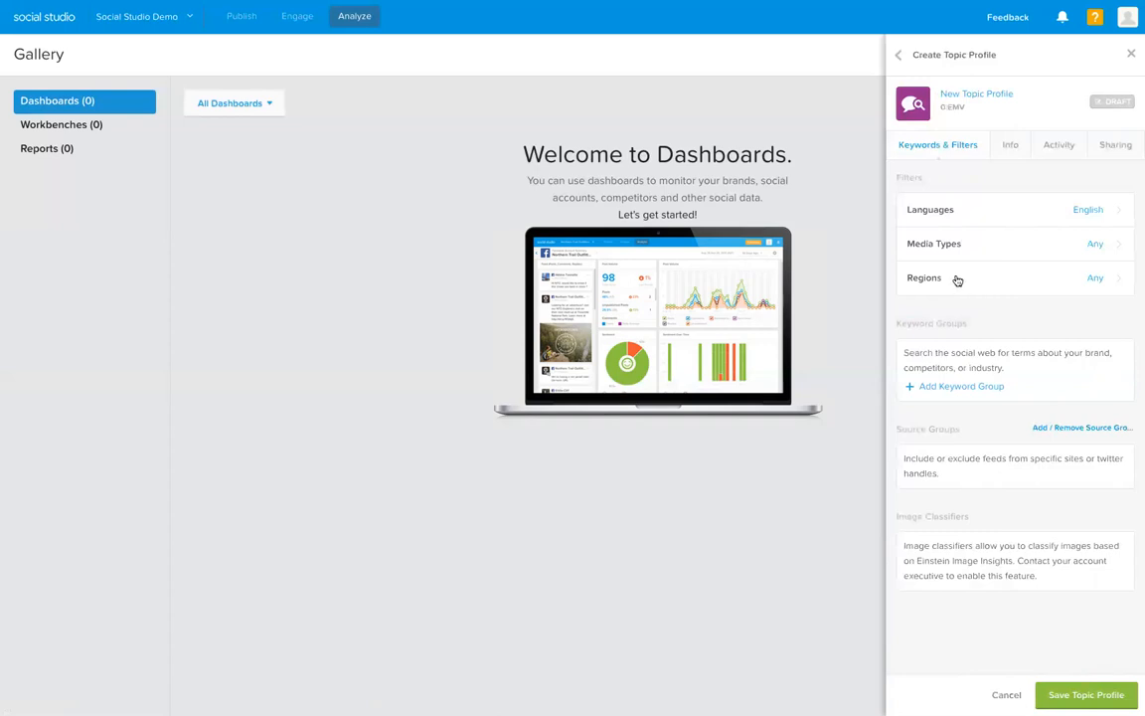
Limit the topic profile's regions filter to United States only and save the filter
{"action": "left_click", "coordinate": [945, 282]}
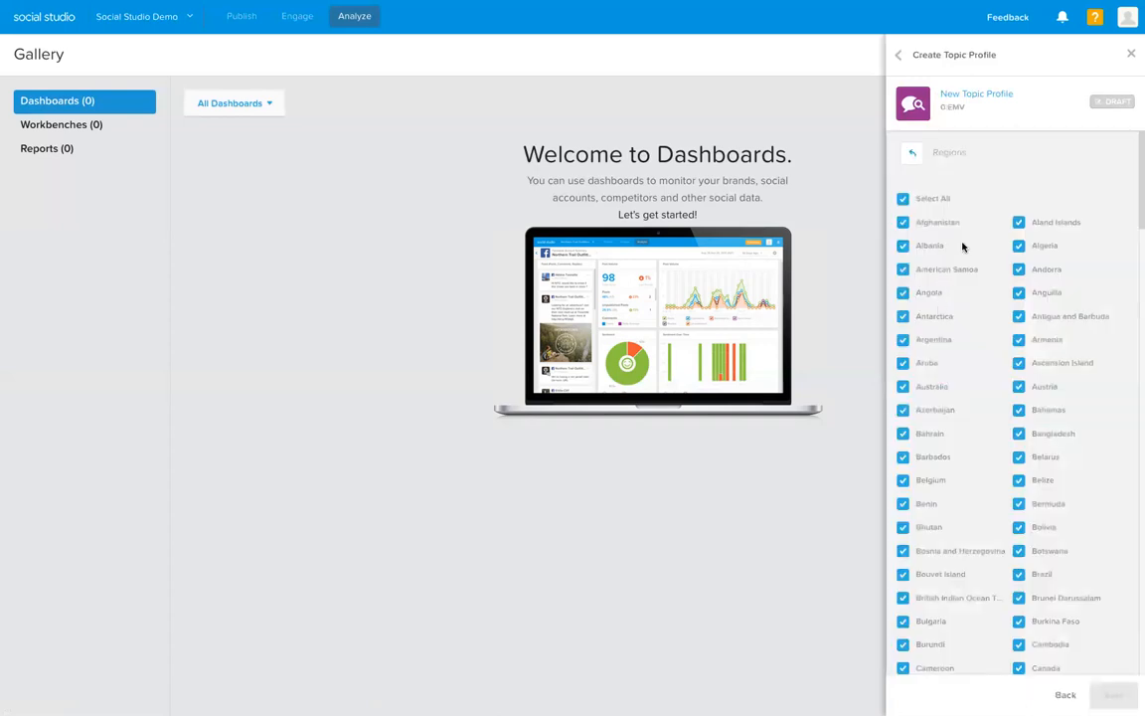
{"action": "scroll", "coordinate": [964, 308], "scroll_direction": "down", "scroll_amount": 3}
{"action": "scroll", "coordinate": [967, 314], "scroll_direction": "up", "scroll_amount": 5}
{"action": "left_click", "coordinate": [907, 201]}
{"action": "scroll", "coordinate": [1054, 378], "scroll_direction": "down", "scroll_amount": 6}
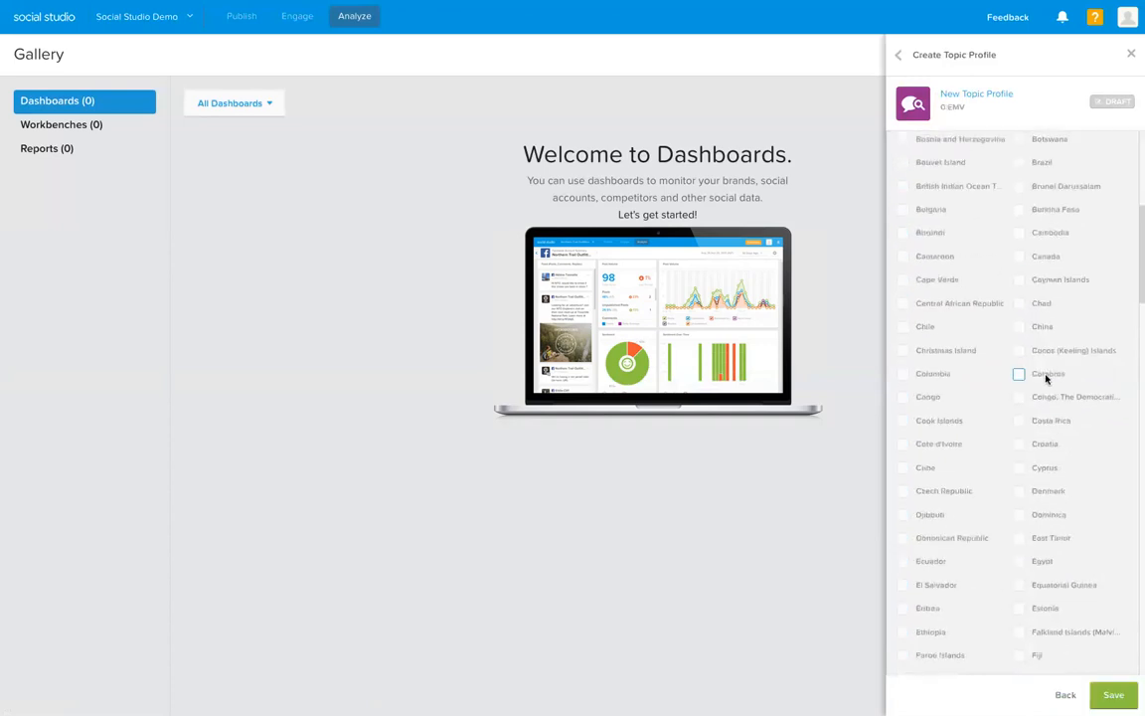
{"action": "scroll", "coordinate": [1045, 378], "scroll_direction": "down", "scroll_amount": 8}
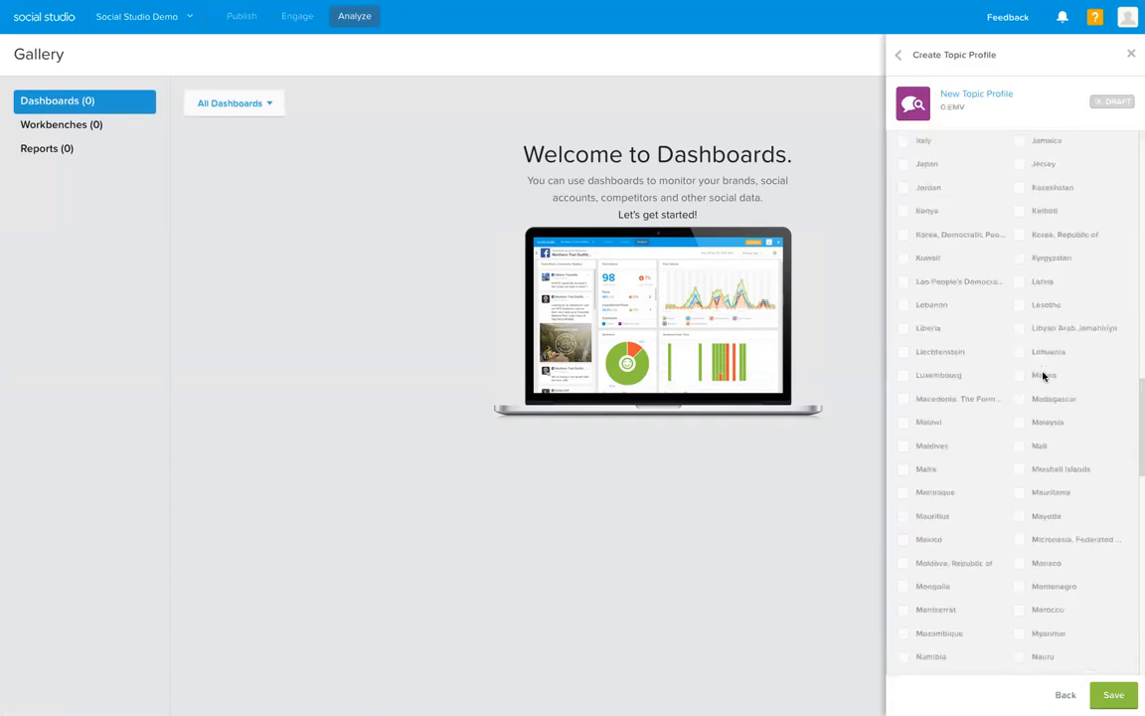
{"action": "scroll", "coordinate": [1044, 376], "scroll_direction": "down", "scroll_amount": 10}
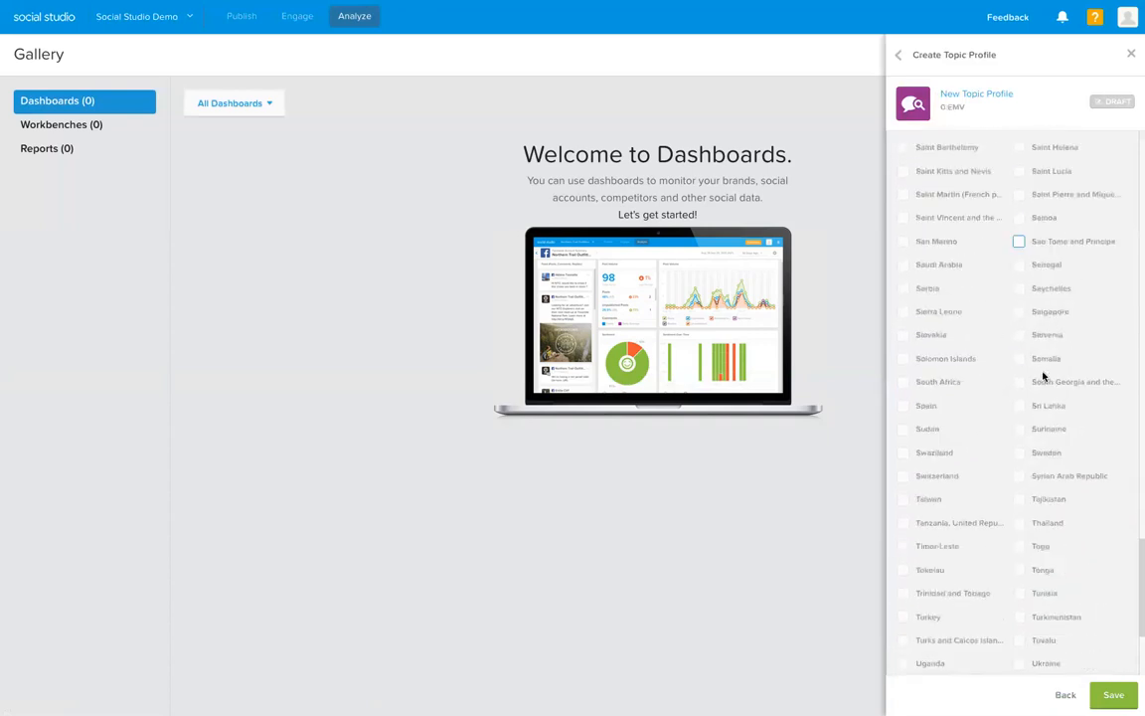
{"action": "scroll", "coordinate": [1044, 376], "scroll_direction": "down", "scroll_amount": 2}
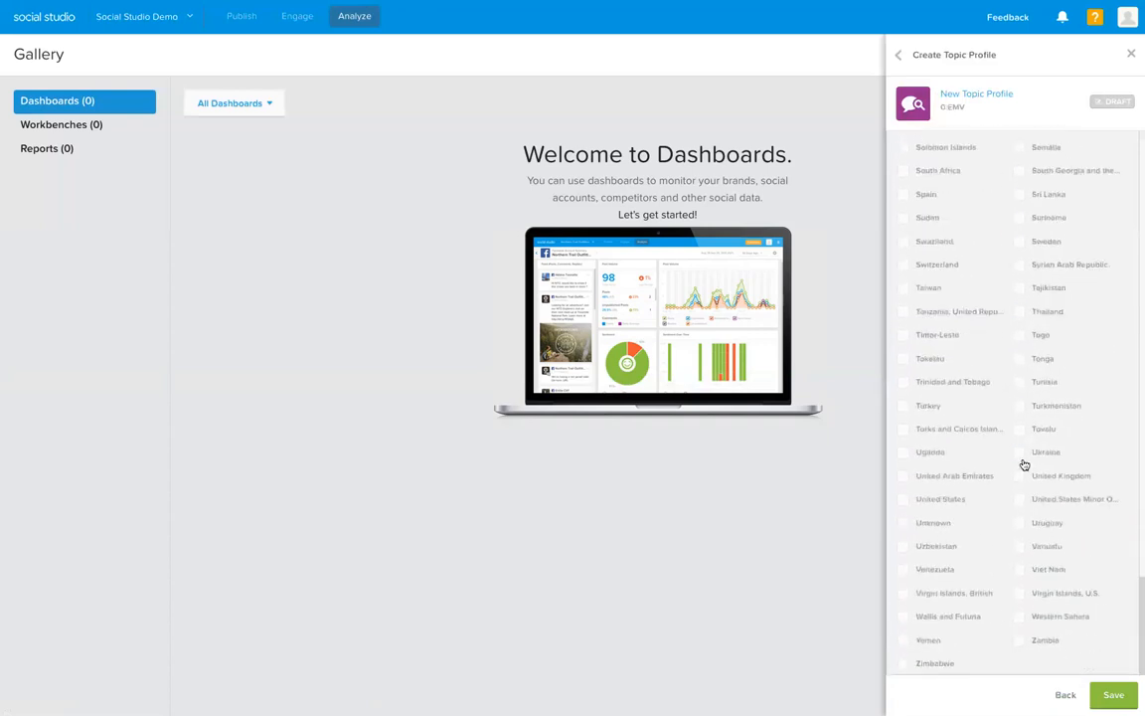
{"action": "left_click", "coordinate": [954, 504]}
{"action": "left_click", "coordinate": [1113, 694]}
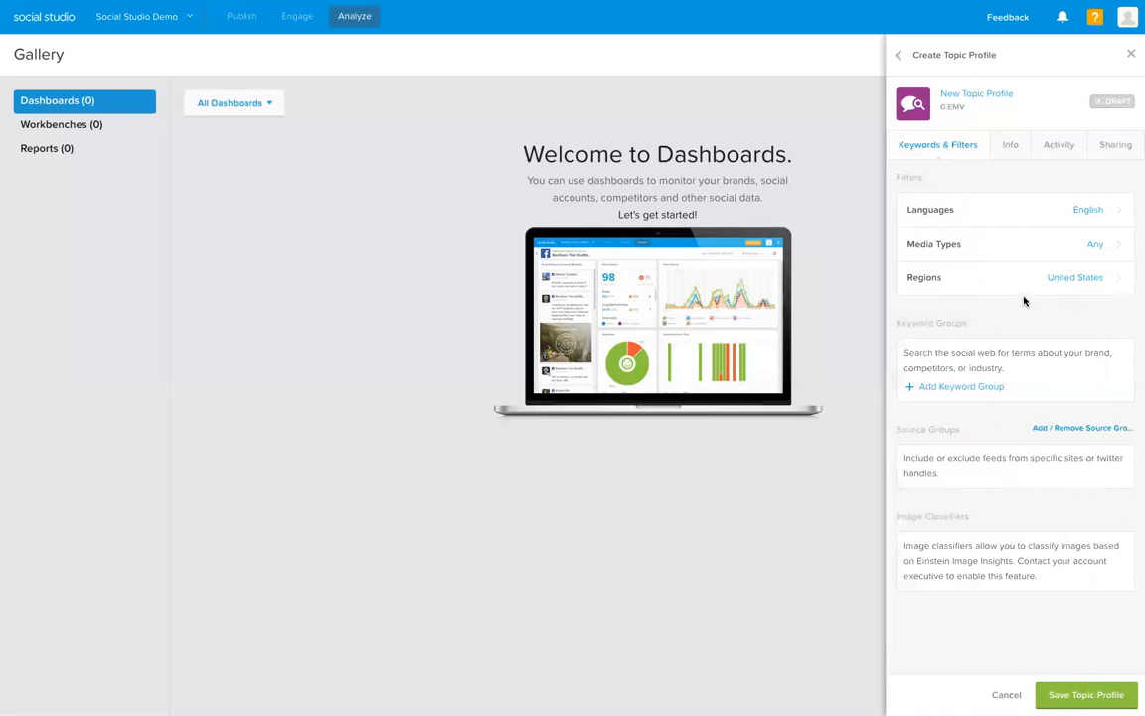
Add a keyword group to the topic profile and name it Fyre Festival
{"action": "left_click", "coordinate": [949, 390]}
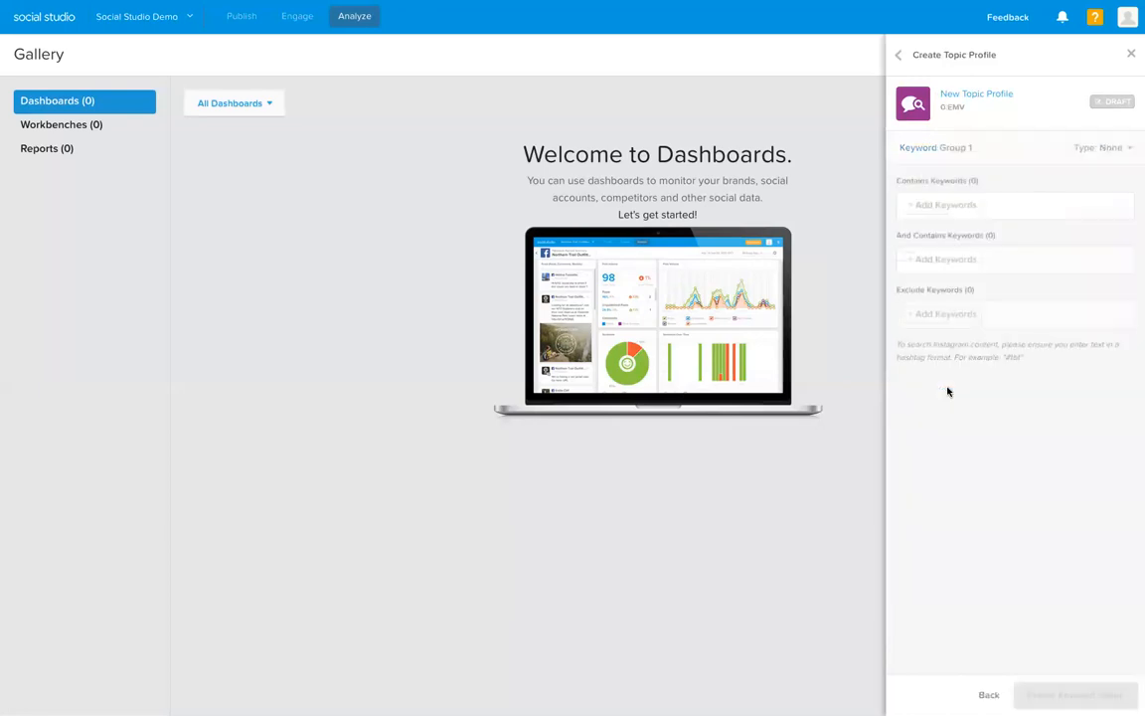
{"action": "left_click", "coordinate": [983, 150]}
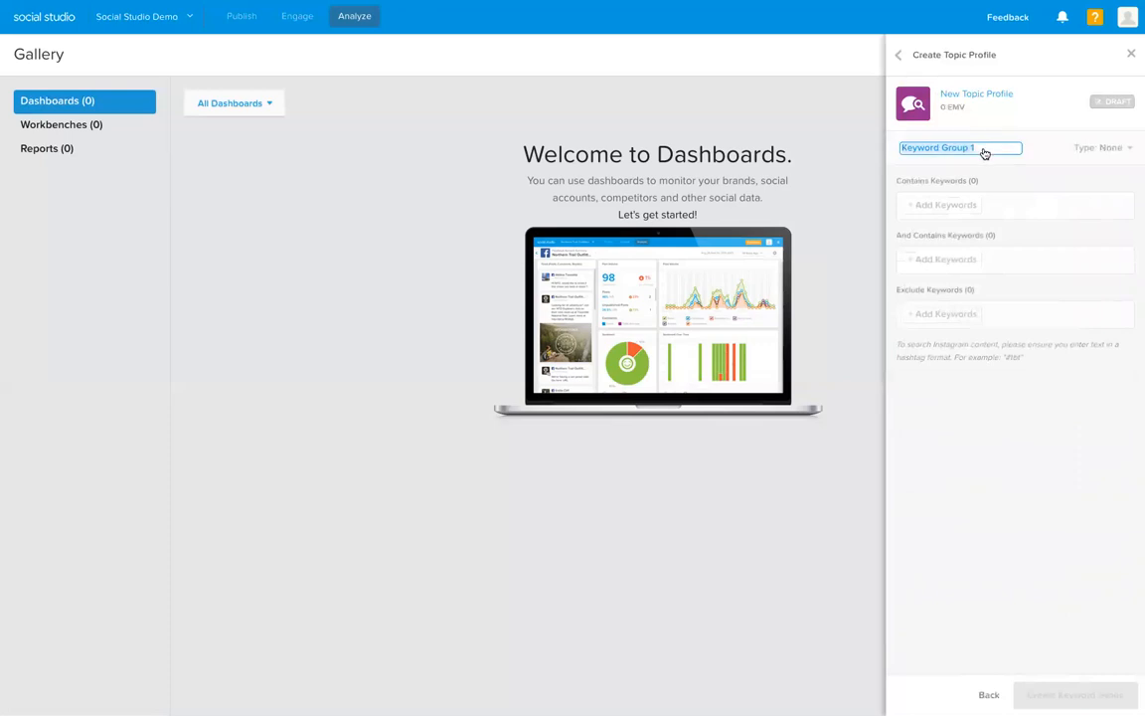
{"action": "type", "text": "Fyre Festival"}
{"action": "left_click", "coordinate": [1035, 150]}
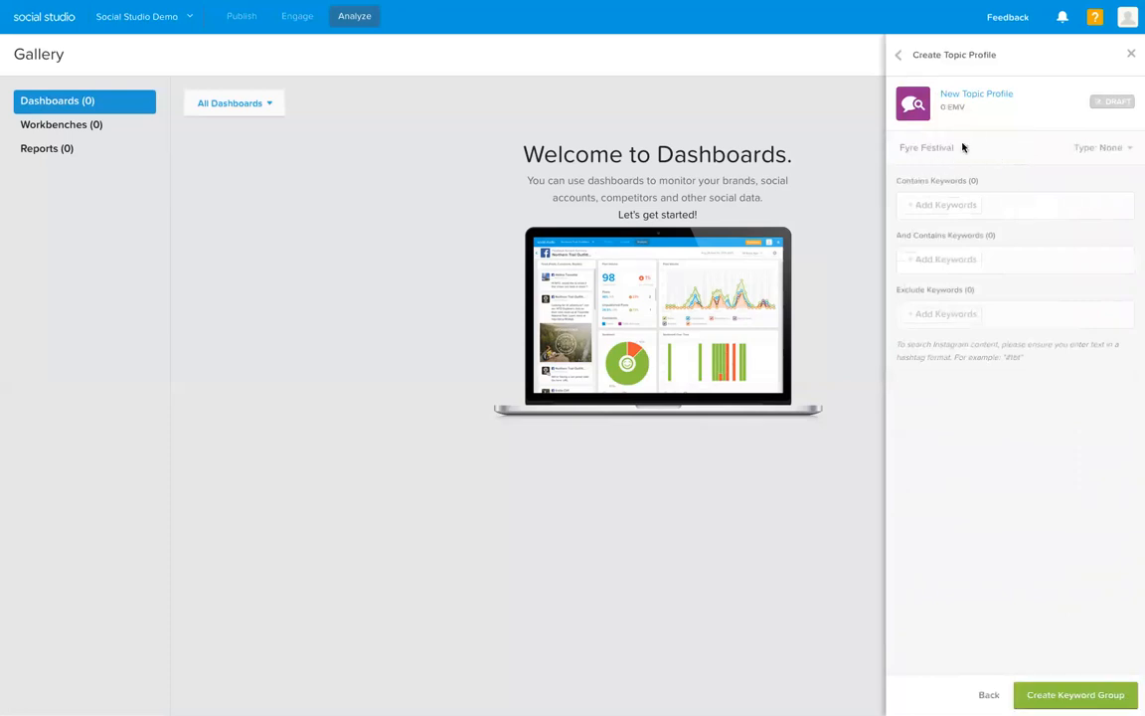
Rename the topic profile as Fyre Festival
{"action": "left_click", "coordinate": [1030, 99]}
{"action": "type", "text": "Fyre Festival"}
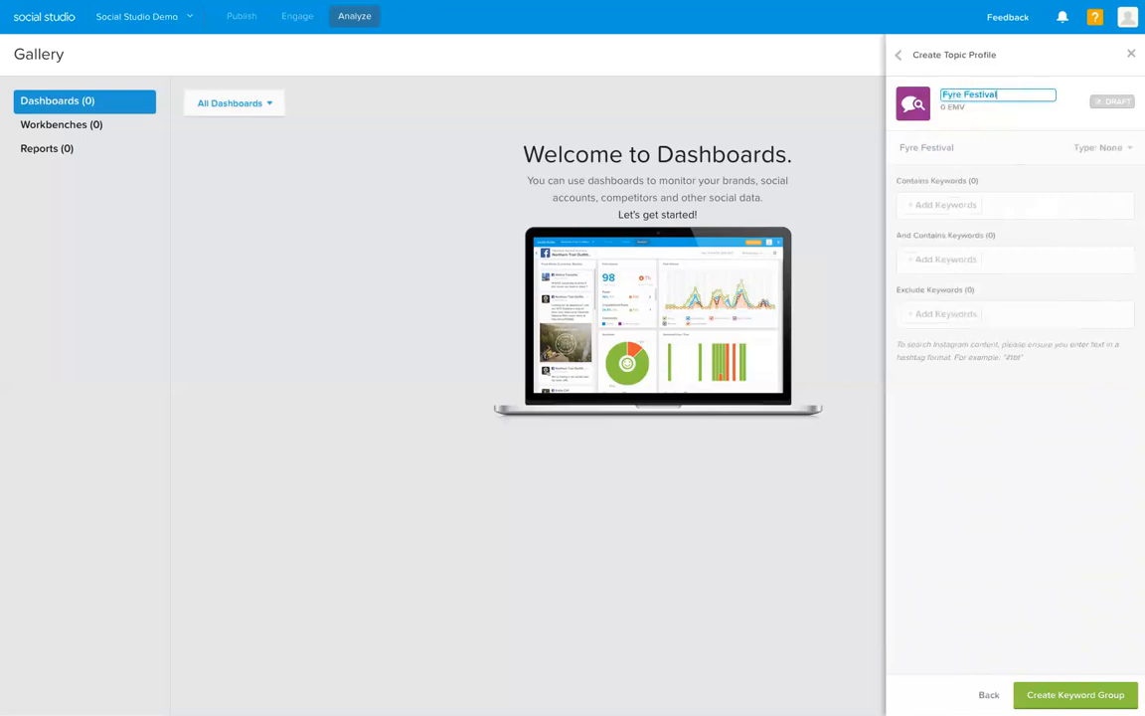
{"action": "key", "text": "Return"}
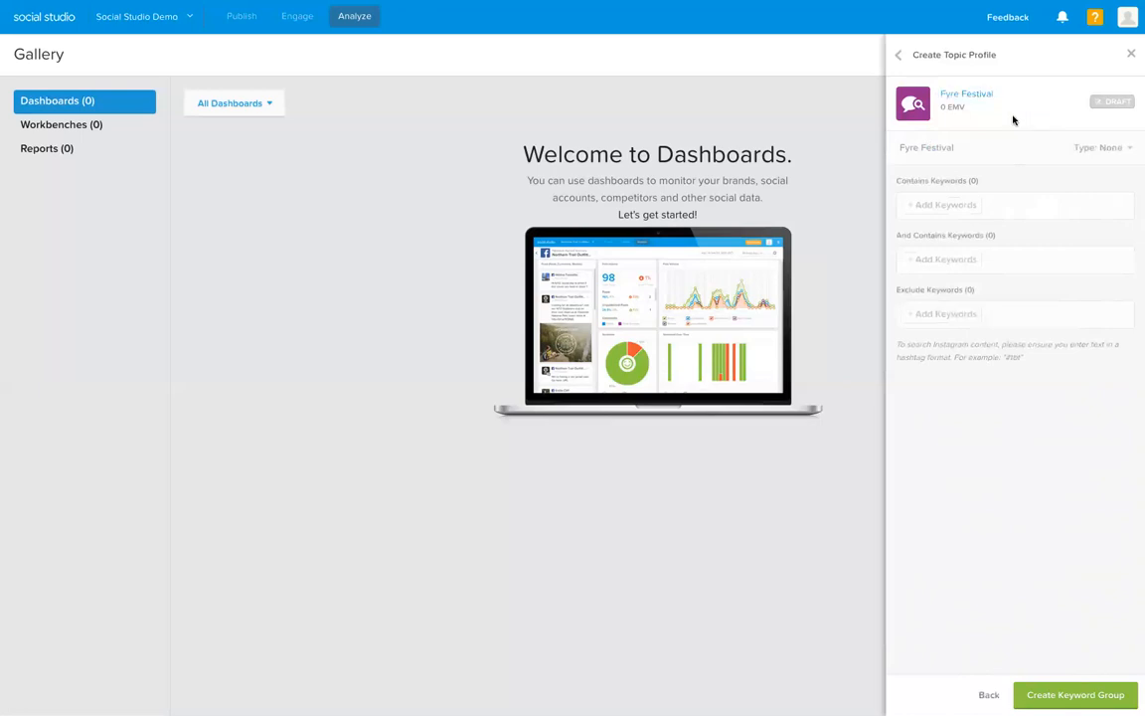
Add Fyre Festival and #fyrefestival as the keyword group's Contains keywords
{"action": "left_click", "coordinate": [944, 205]}
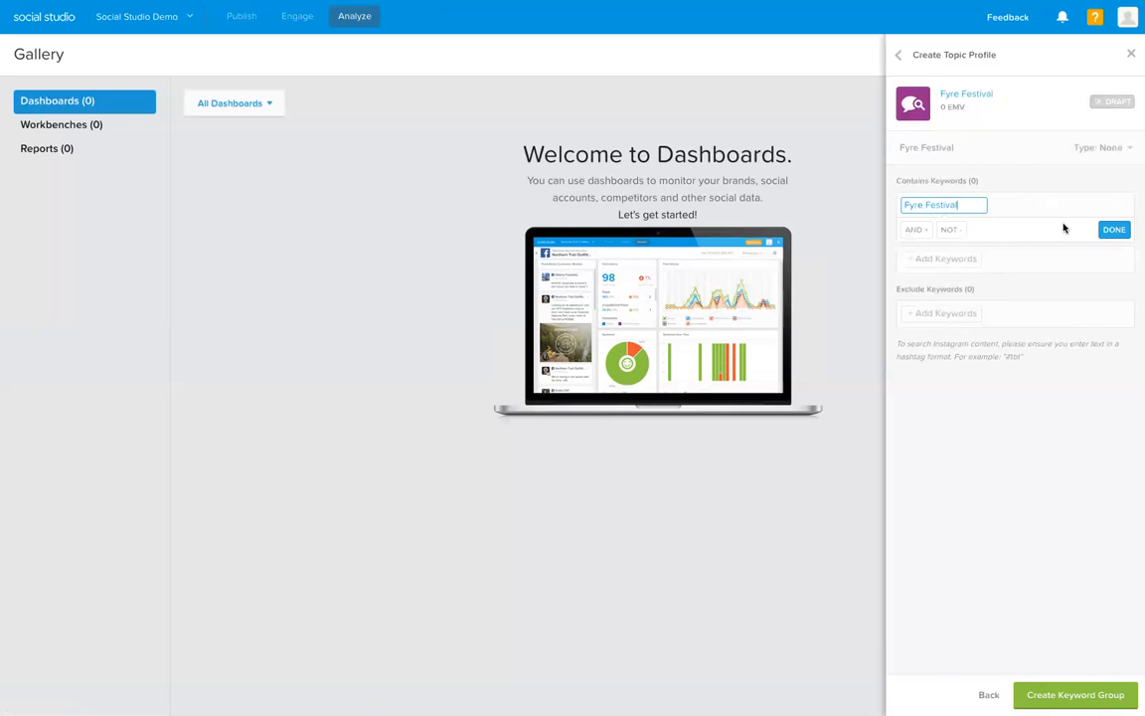
{"action": "left_click", "coordinate": [1111, 230]}
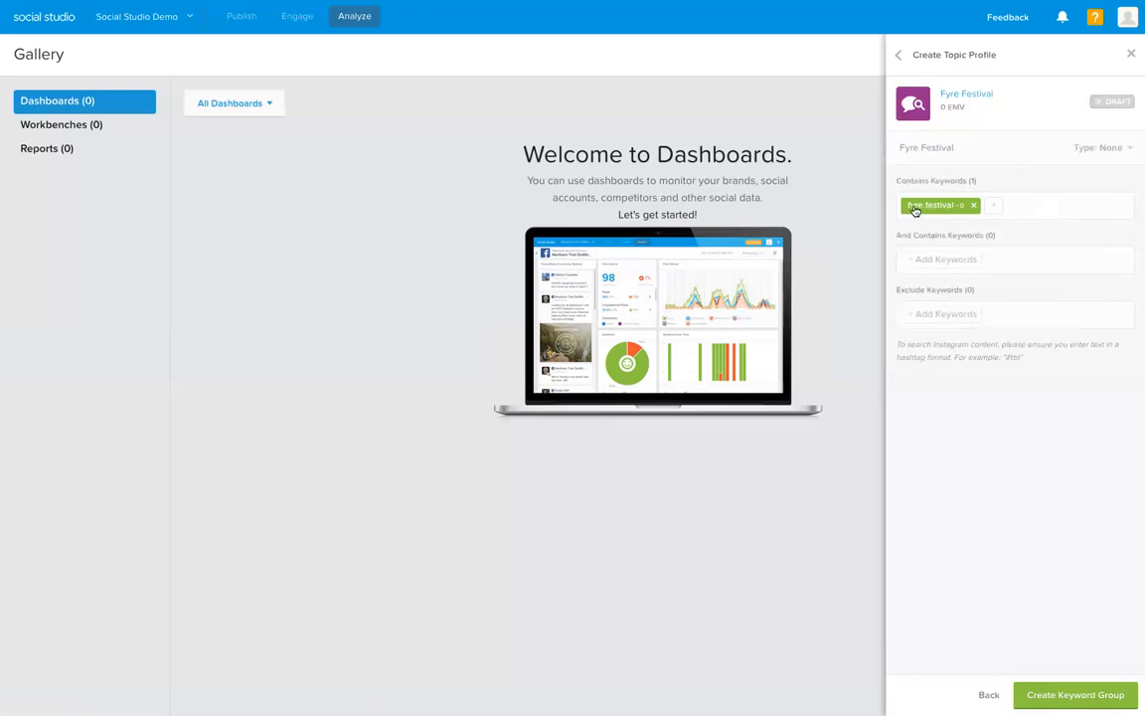
{"action": "left_click", "coordinate": [993, 206]}
{"action": "type", "text": "#fyre"}
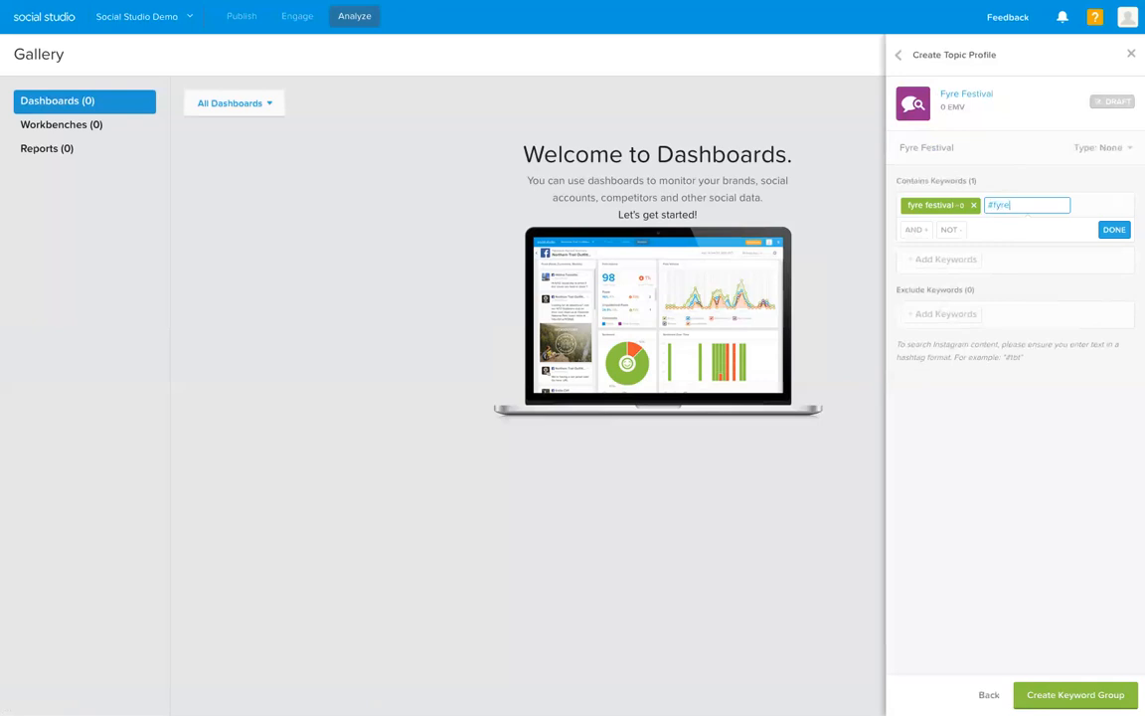
{"action": "type", "text": "festival"}
{"action": "left_click", "coordinate": [1111, 230]}
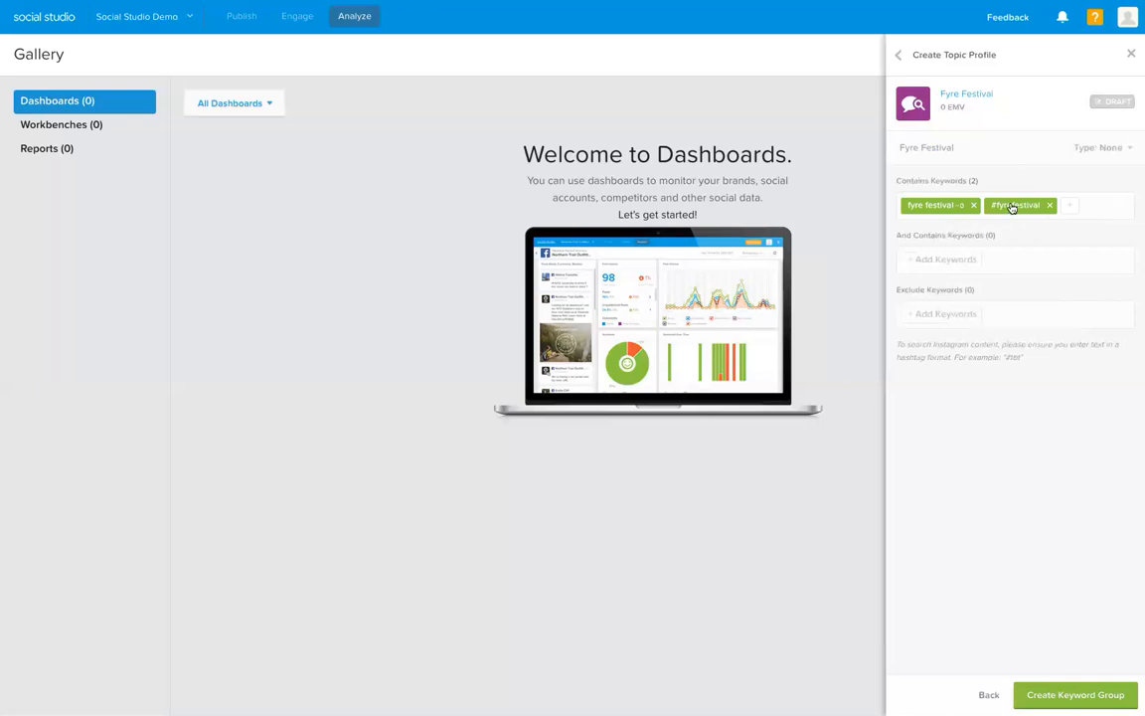
{"action": "left_click", "coordinate": [940, 259]}
{"action": "type", "text": "Hulu"}
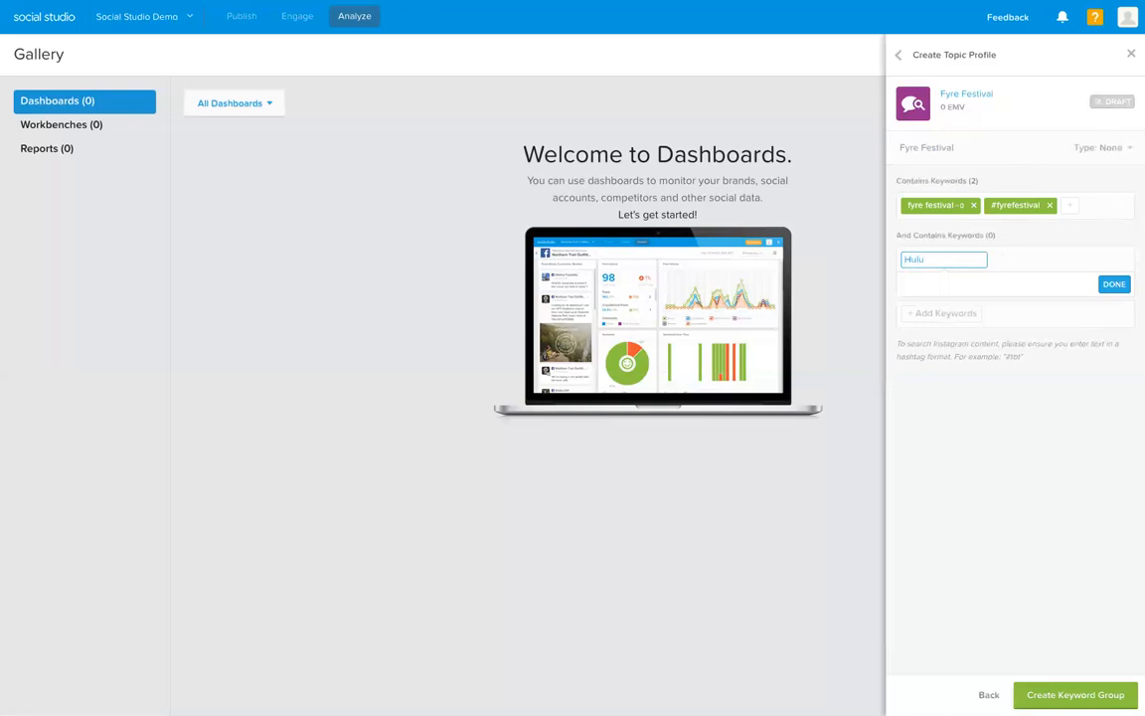
{"action": "left_click", "coordinate": [1112, 285]}
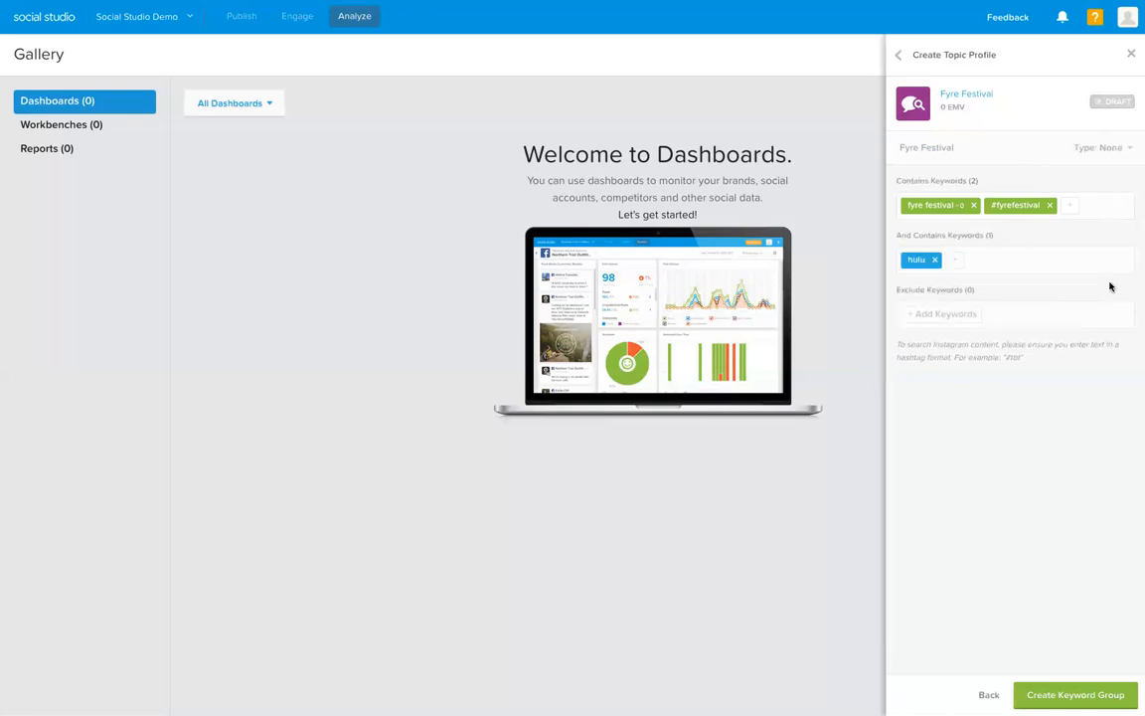
{"action": "left_click", "coordinate": [957, 259]}
{"action": "type", "text": "n"}
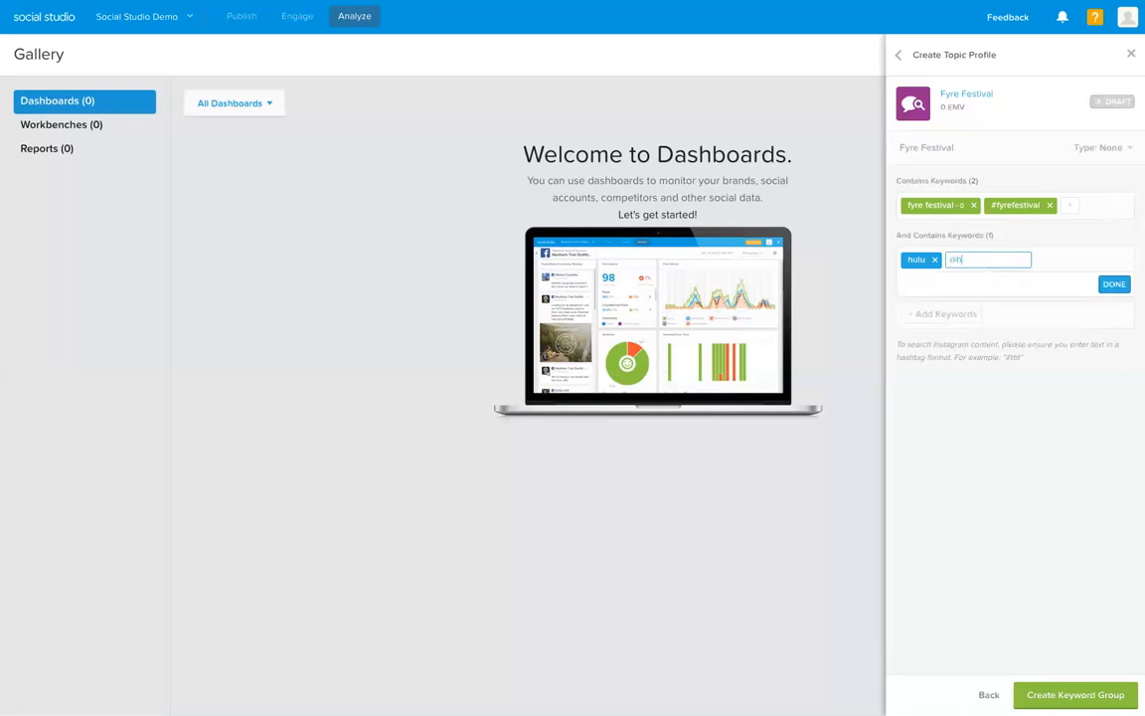
{"action": "type", "text": "hulu"}
{"action": "left_click", "coordinate": [1113, 285]}
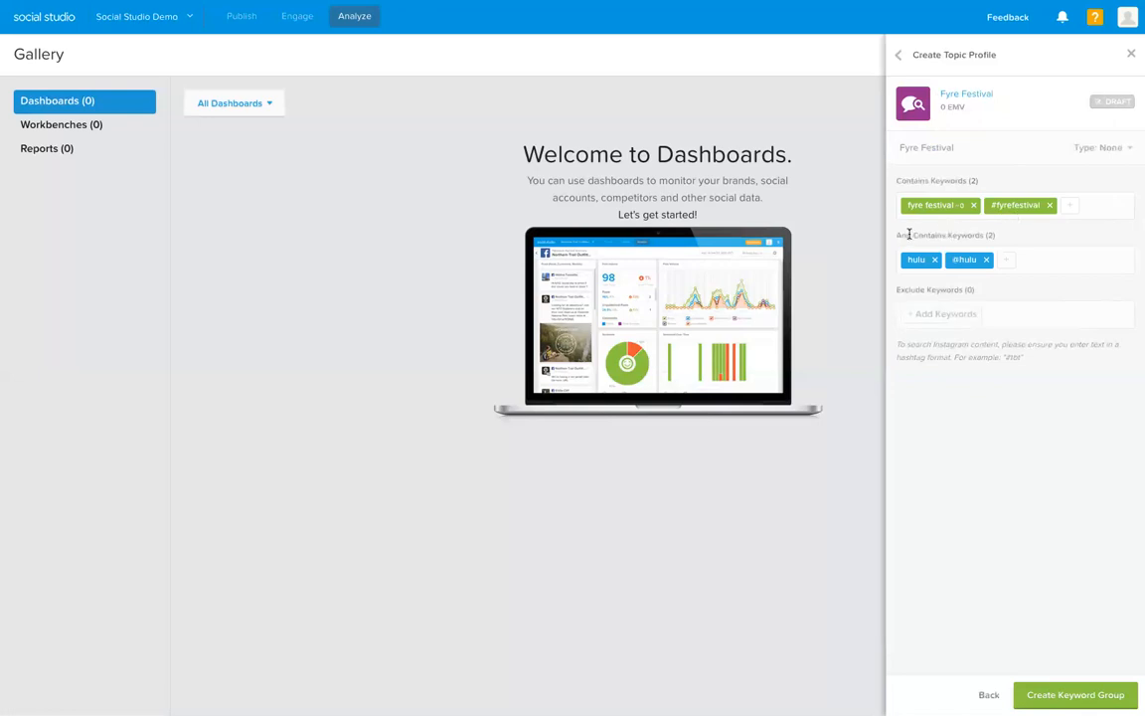
{"action": "left_click_drag", "start_coordinate": [908, 236], "coordinate": [985, 238]}
{"action": "left_click", "coordinate": [985, 237]}
{"action": "left_click", "coordinate": [949, 314]}
{"action": "type", "text": "Ne"}
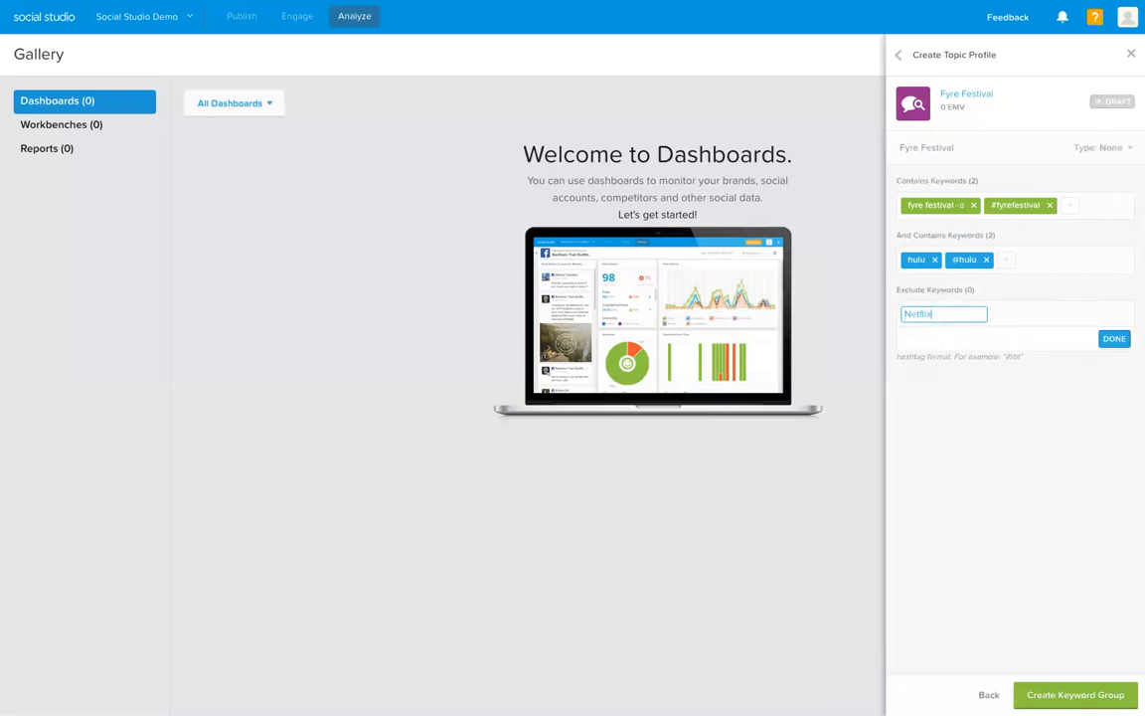
{"action": "type", "text": "tflix"}
{"action": "left_click", "coordinate": [1103, 339]}
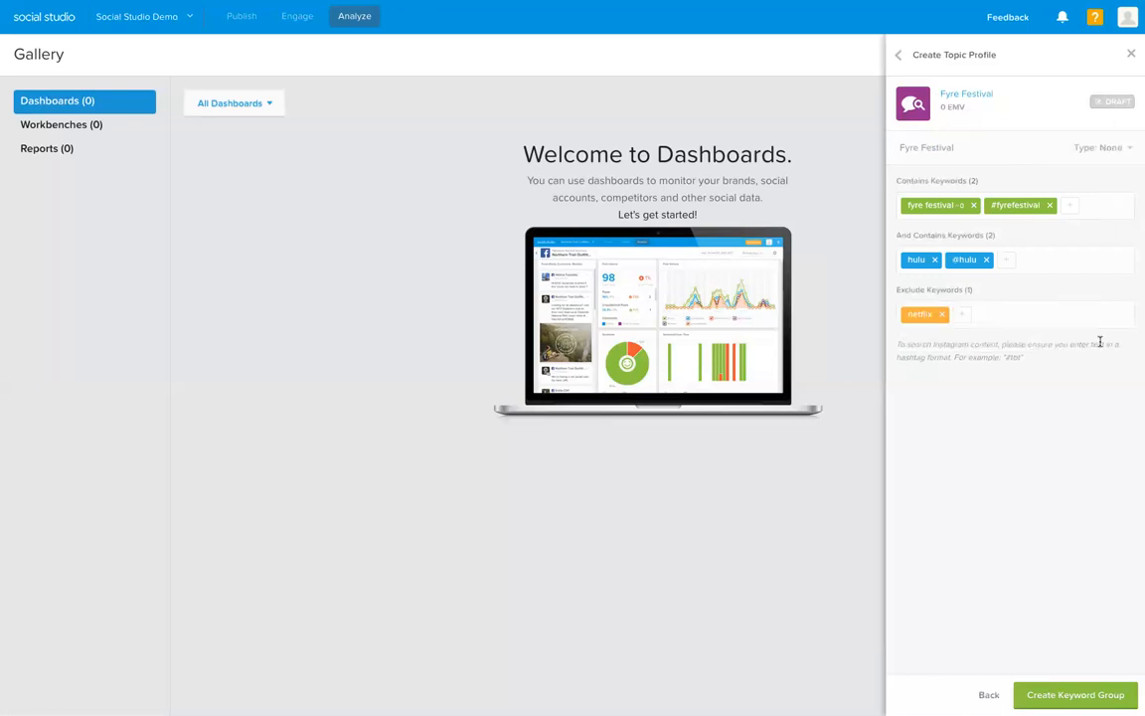
{"action": "left_click", "coordinate": [961, 315]}
{"action": "type", "text": "#"}
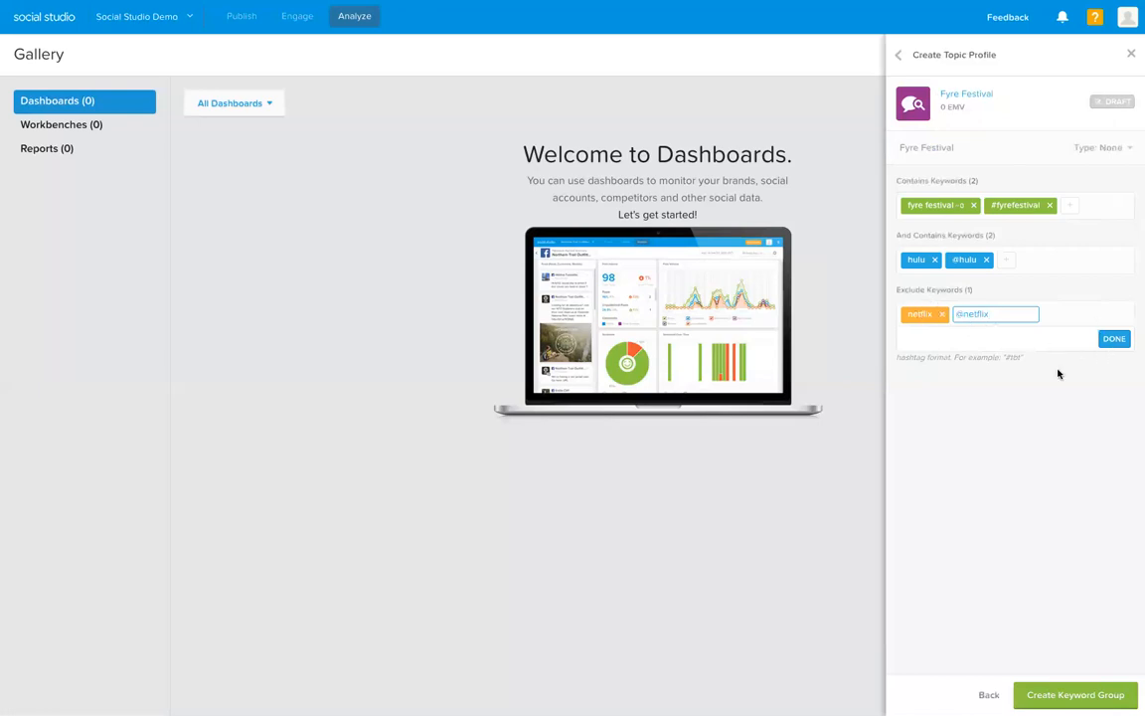
{"action": "left_click", "coordinate": [1113, 340]}
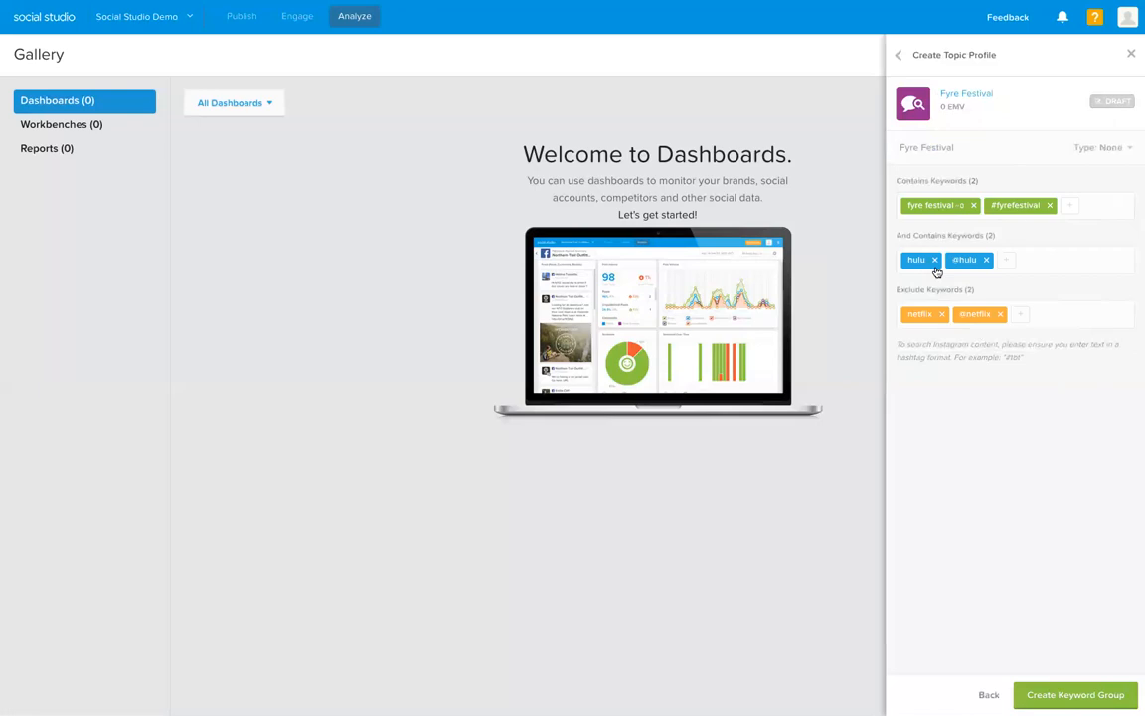
Create the Fyre Festival keyword group, save the topic profile and apply it to the Social Listening Summary dashboard
{"action": "left_click", "coordinate": [1084, 694]}
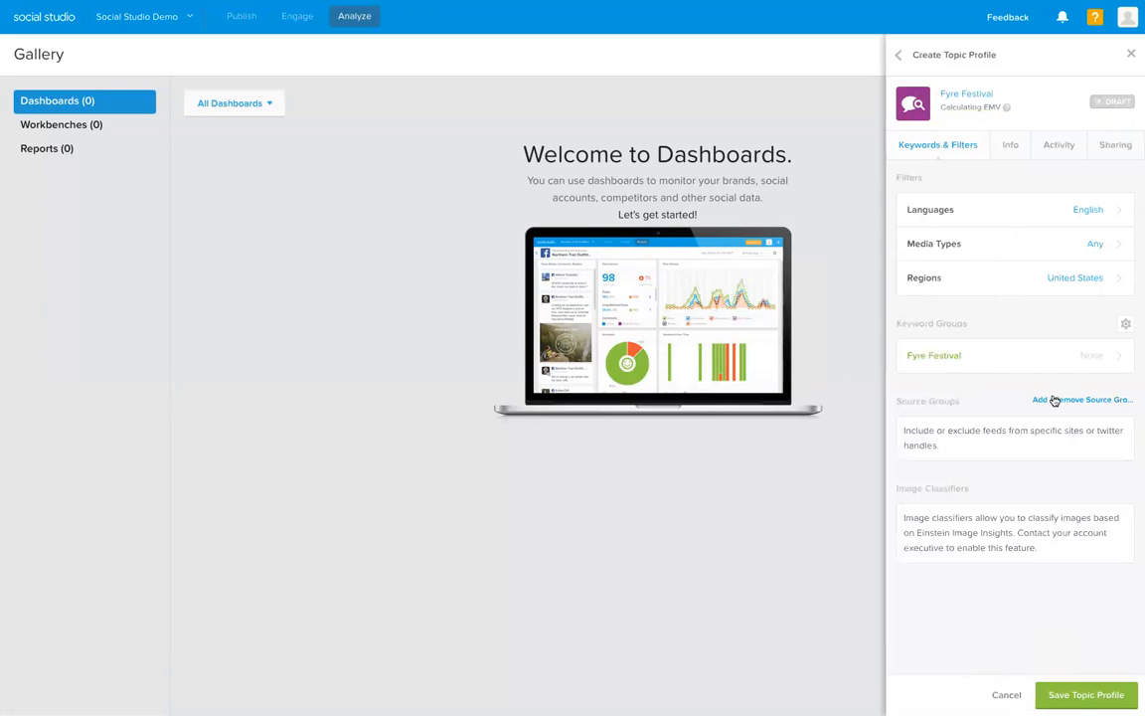
{"action": "left_click", "coordinate": [1094, 695]}
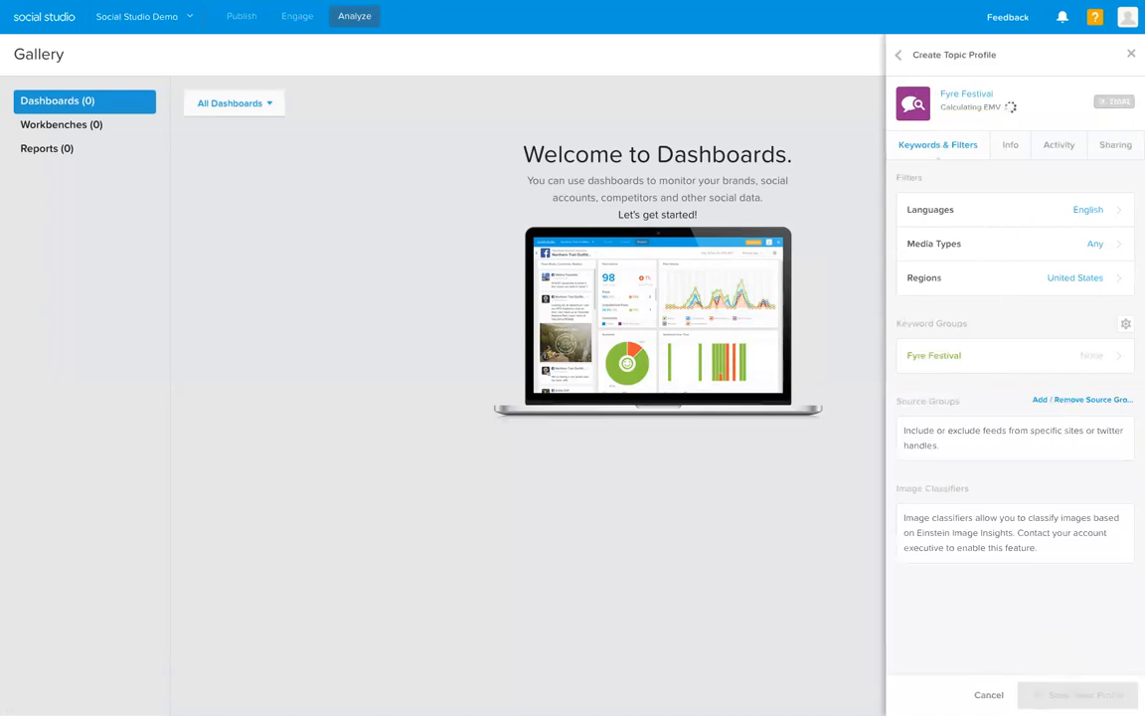
{"action": "left_click", "coordinate": [1094, 693]}
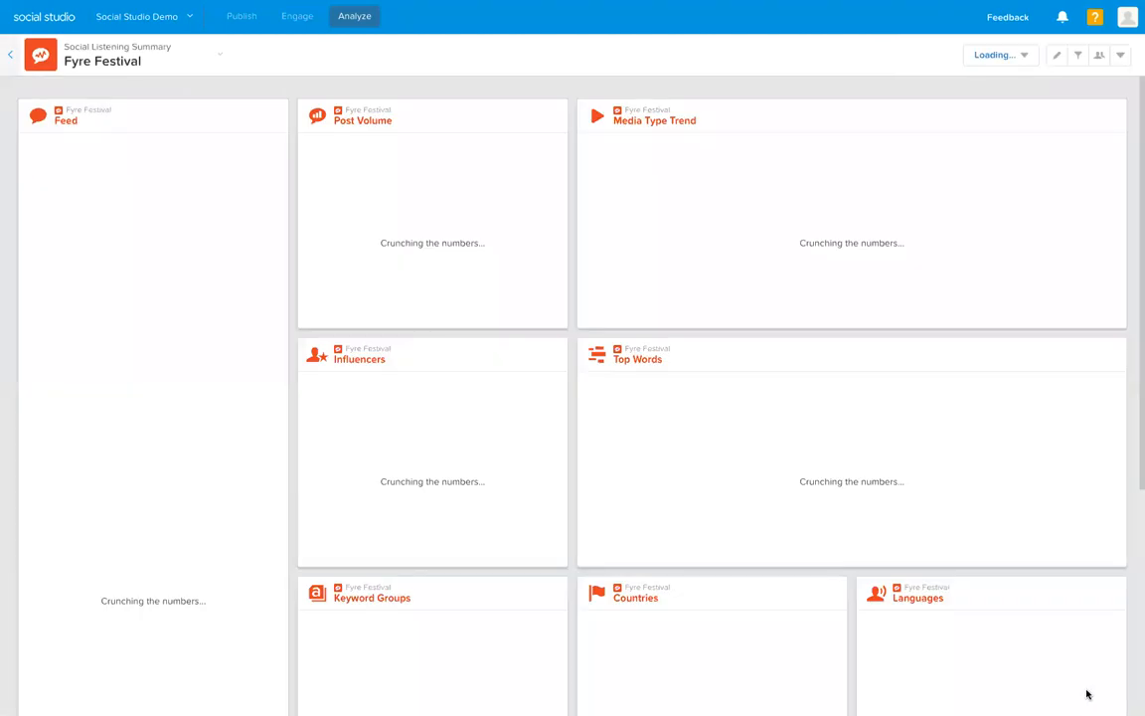